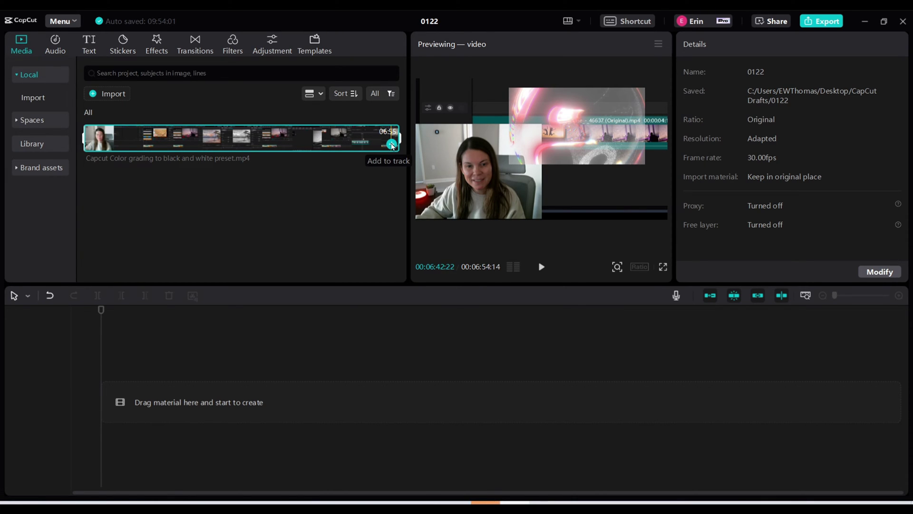
Step: Add 'Capcut Color grading to black and white preset.mp4' to the timeline
{"action": "left_click", "coordinate": [391, 144]}
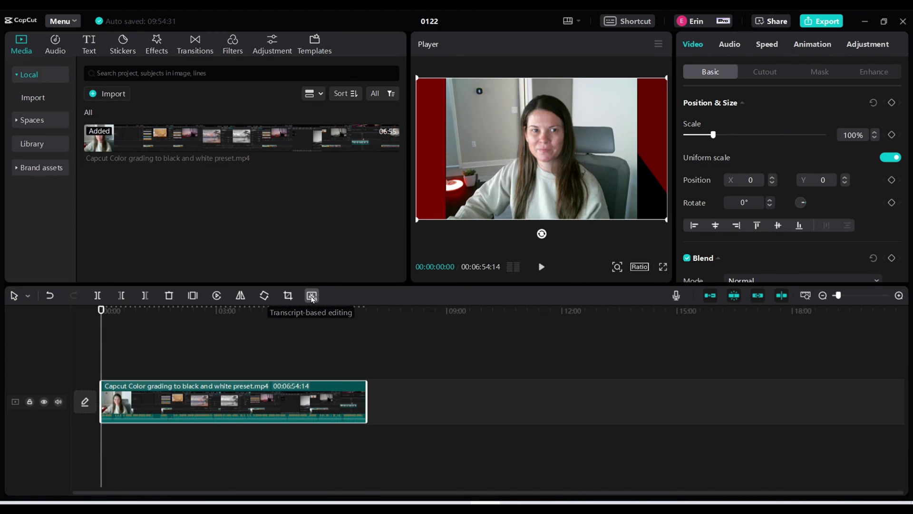
Step: Run transcript-based editing to generate a transcript of the clip's speech
{"action": "left_click", "coordinate": [311, 296]}
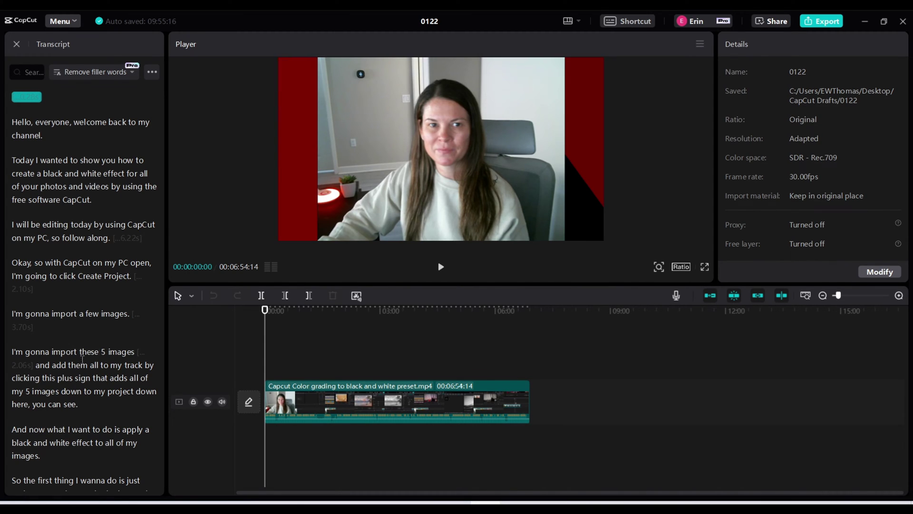
{"action": "scroll", "coordinate": [117, 261], "scroll_direction": "down", "scroll_amount": 20}
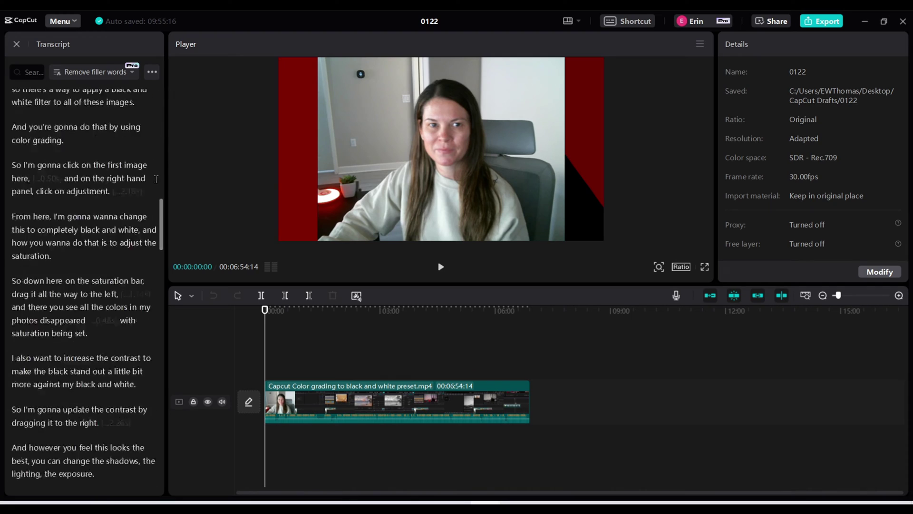
{"action": "scroll", "coordinate": [153, 263], "scroll_direction": "down", "scroll_amount": 3}
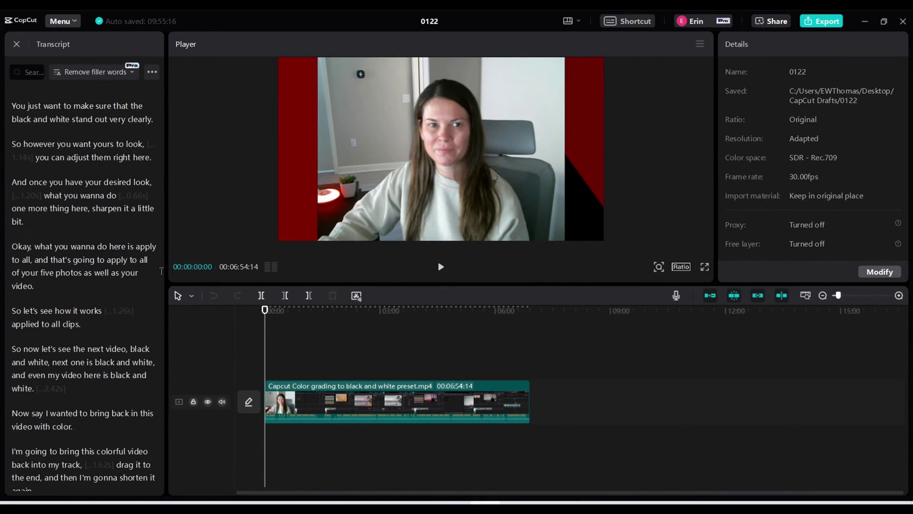
{"action": "scroll", "coordinate": [153, 262], "scroll_direction": "down", "scroll_amount": 20}
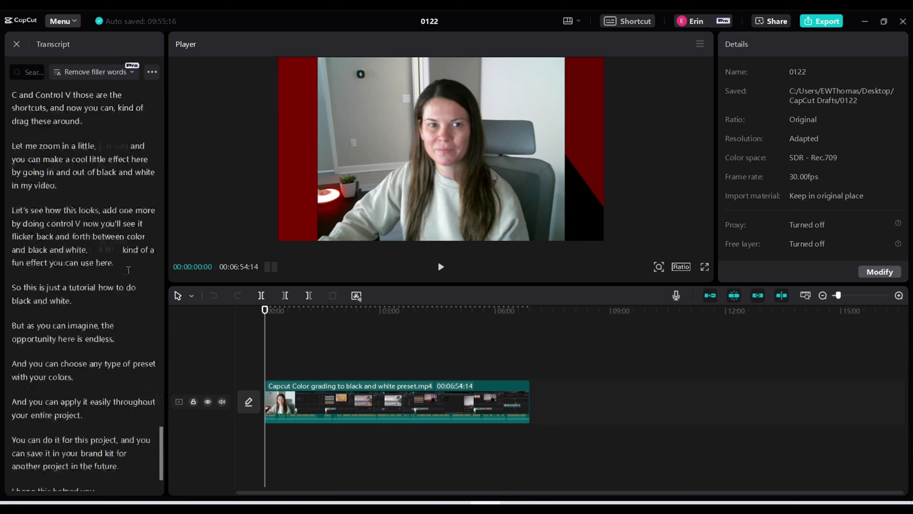
{"action": "scroll", "coordinate": [121, 274], "scroll_direction": "up", "scroll_amount": 20}
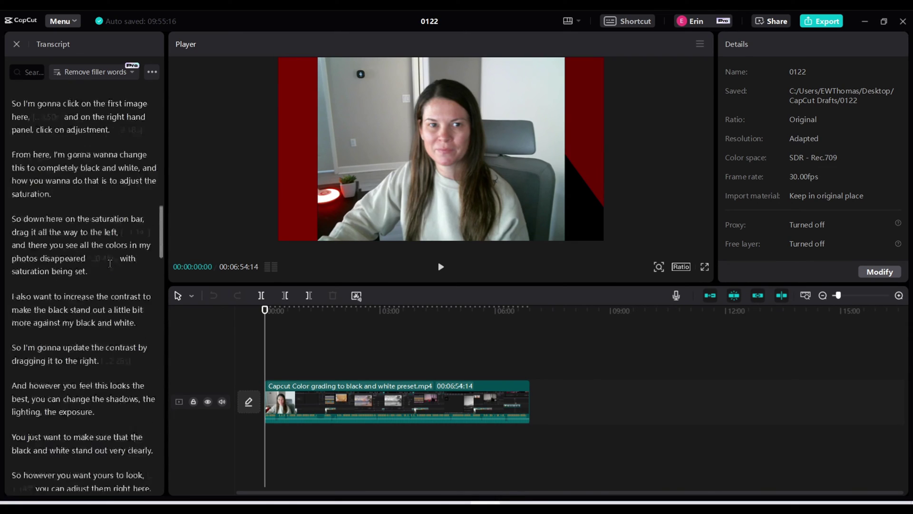
{"action": "scroll", "coordinate": [110, 263], "scroll_direction": "up", "scroll_amount": 8}
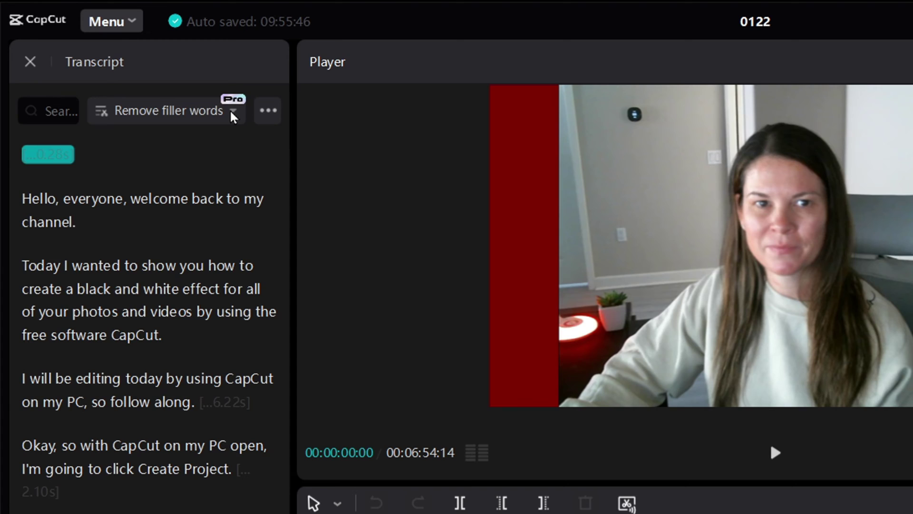
Step: Detect filler words (33 pauses, 8 hesitations, 1 repetition), review them, and select the clip
{"action": "left_click", "coordinate": [167, 117]}
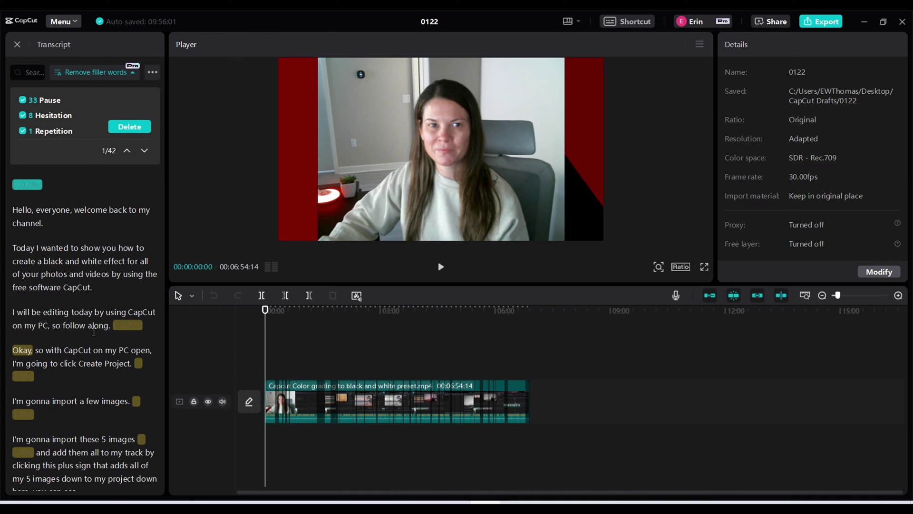
{"action": "scroll", "coordinate": [93, 331], "scroll_direction": "down", "scroll_amount": 2}
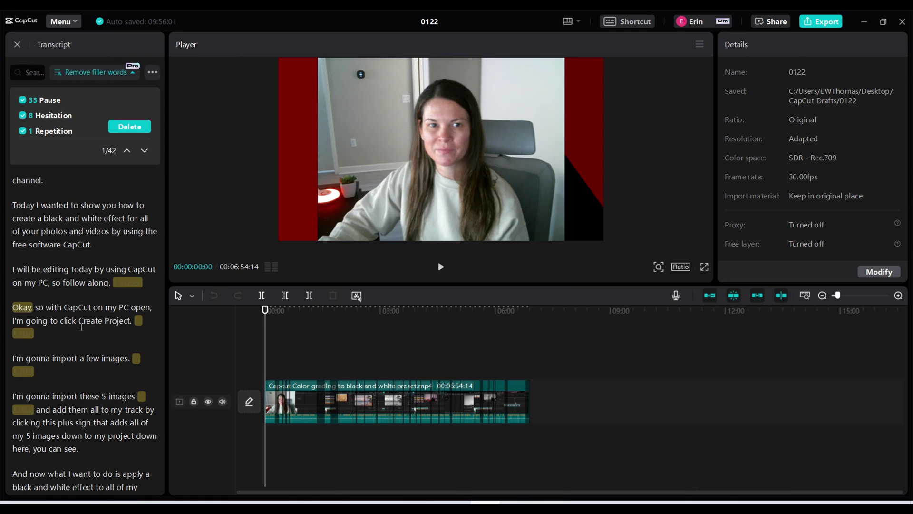
{"action": "scroll", "coordinate": [39, 335], "scroll_direction": "down", "scroll_amount": 8}
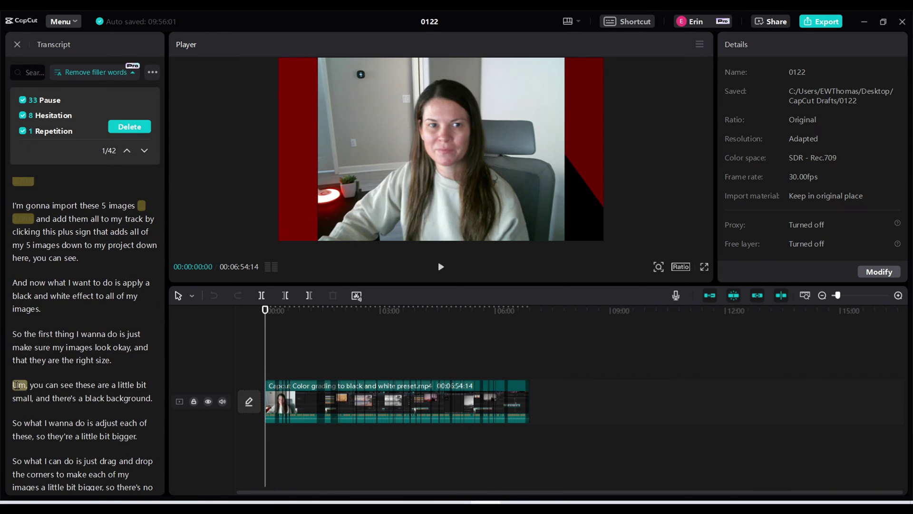
{"action": "scroll", "coordinate": [17, 386], "scroll_direction": "down", "scroll_amount": 5}
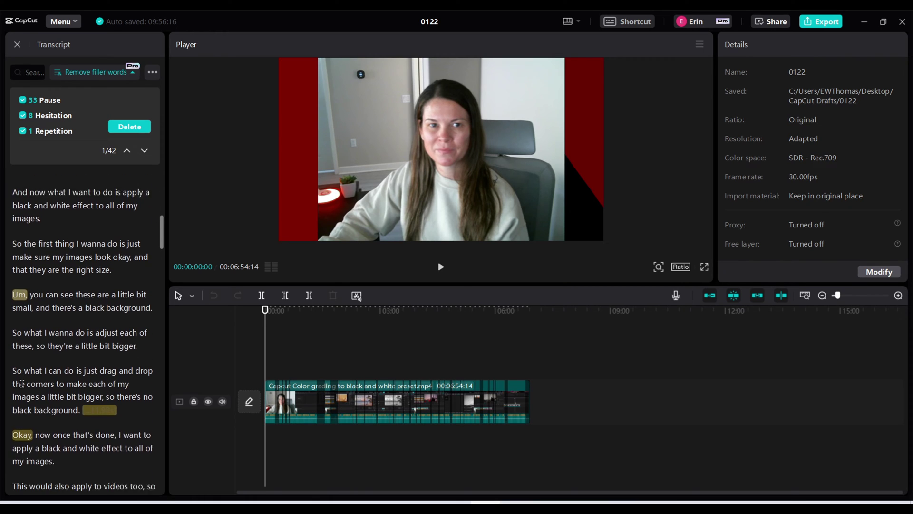
{"action": "scroll", "coordinate": [43, 405], "scroll_direction": "down", "scroll_amount": 10}
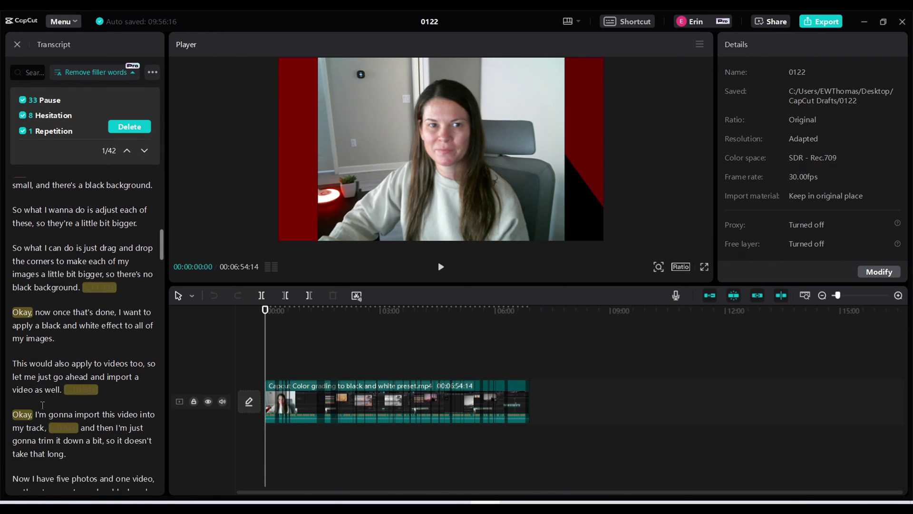
{"action": "scroll", "coordinate": [42, 405], "scroll_direction": "down", "scroll_amount": 5}
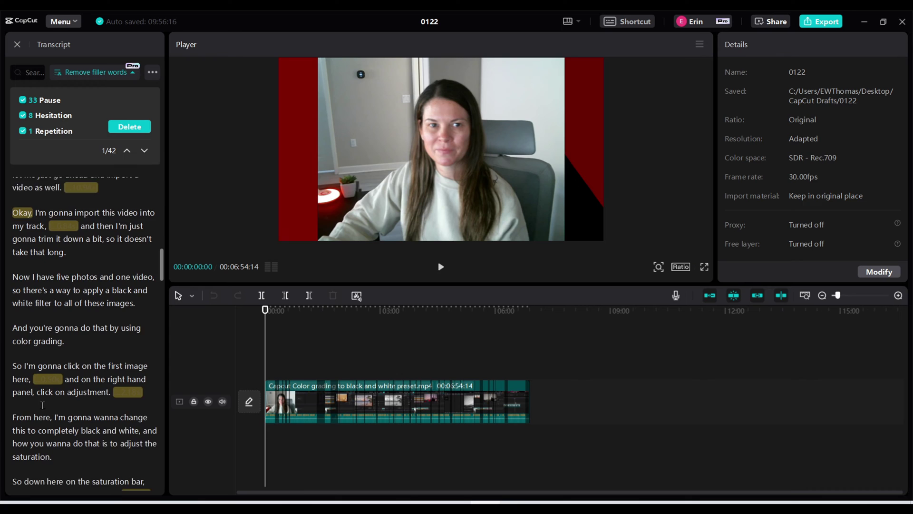
{"action": "scroll", "coordinate": [42, 405], "scroll_direction": "down", "scroll_amount": 20}
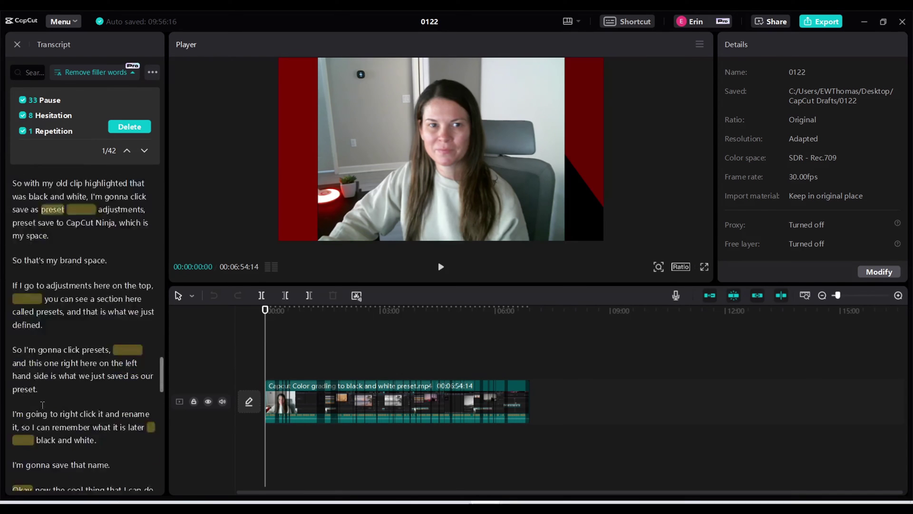
{"action": "left_click", "coordinate": [400, 399]}
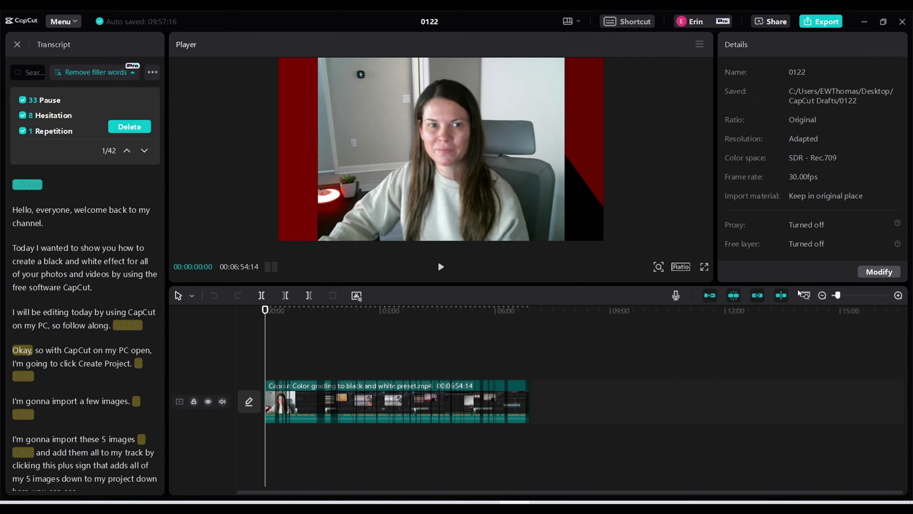
Step: Exclude pauses from the fillers to remove and split the clip at about 1:53
{"action": "left_click", "coordinate": [898, 295]}
{"action": "left_click", "coordinate": [898, 296]}
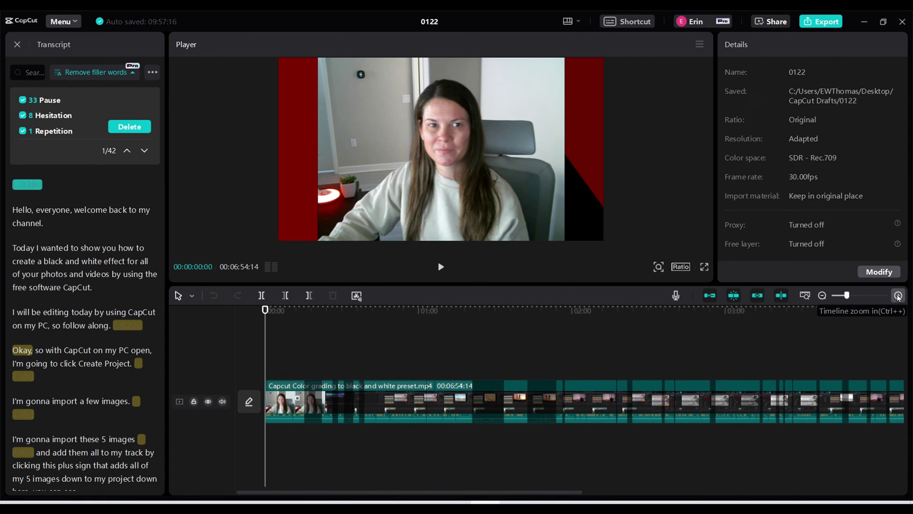
{"action": "left_click", "coordinate": [22, 100]}
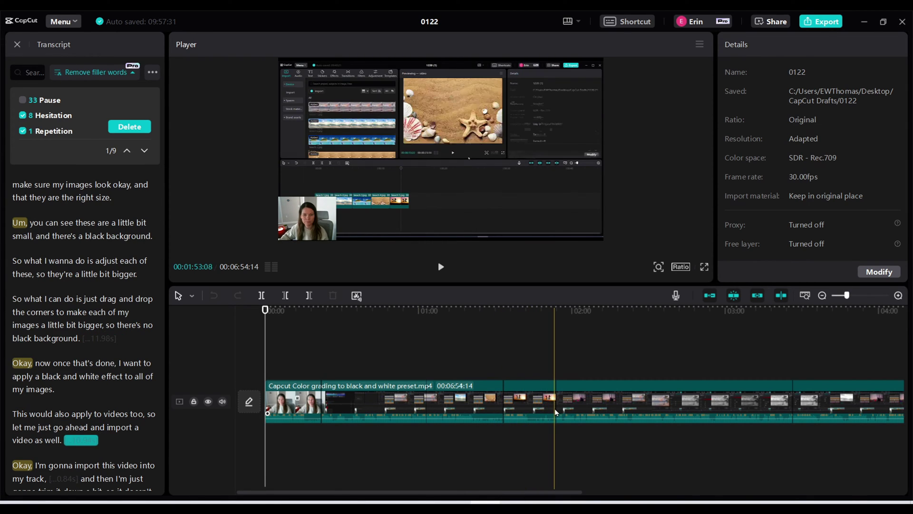
{"action": "key", "text": "ctrl+b"}
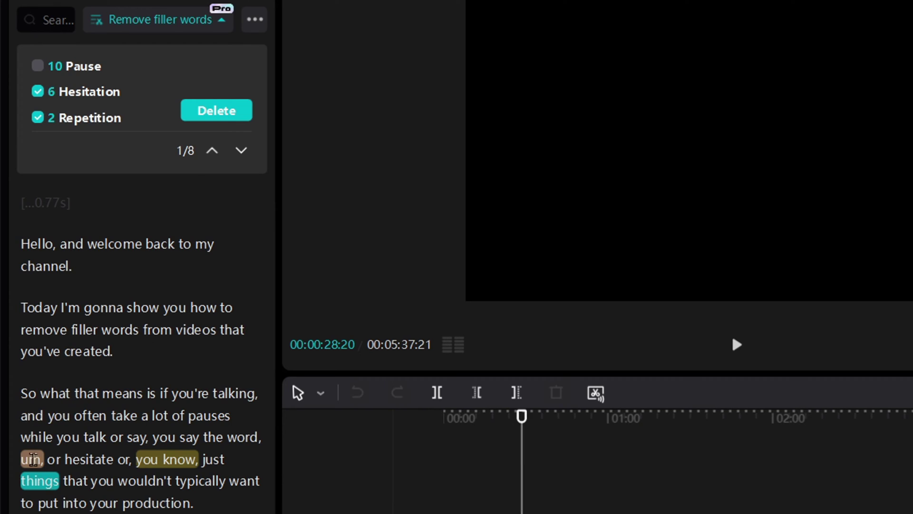
Step: Unmark the intro's 'um' and 'you know' so they are kept
{"action": "left_click", "coordinate": [33, 459]}
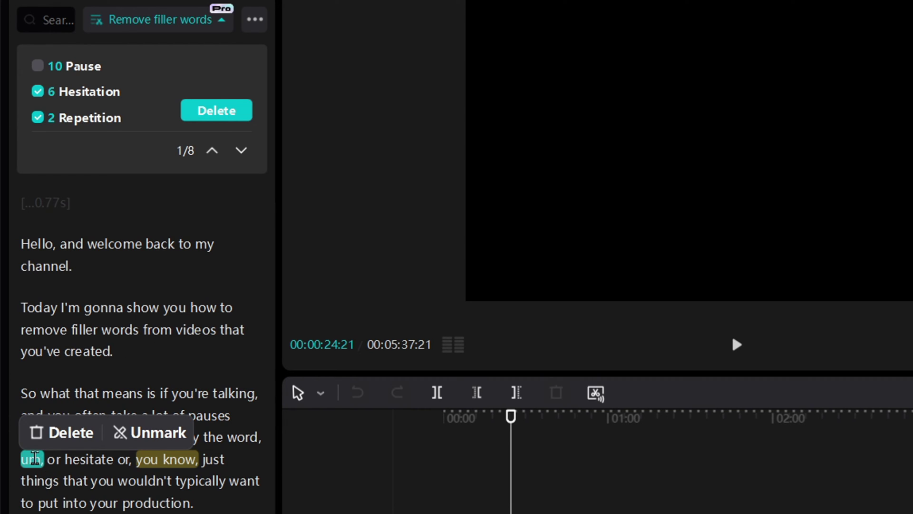
{"action": "left_click", "coordinate": [177, 433]}
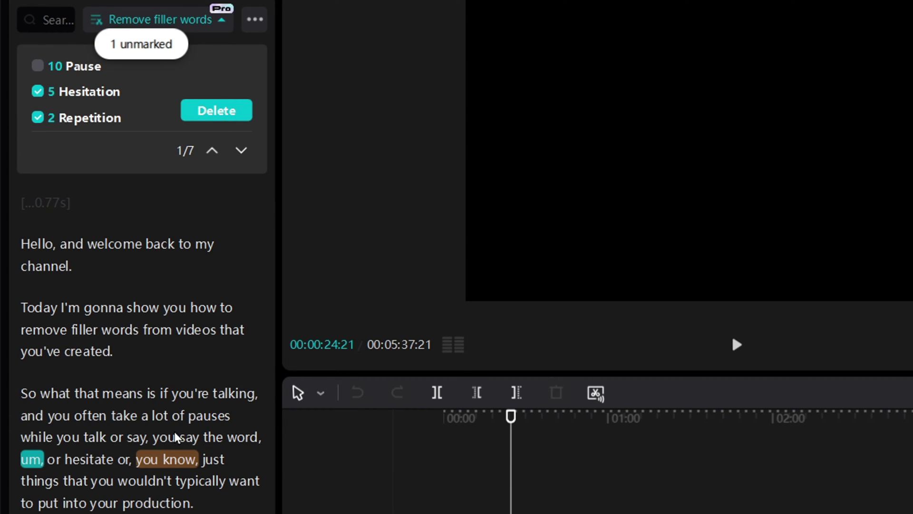
{"action": "left_click", "coordinate": [173, 460]}
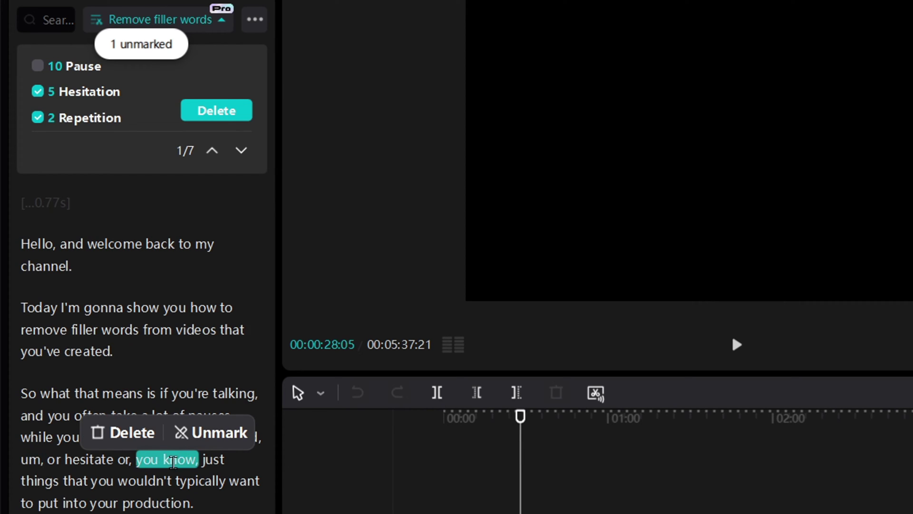
{"action": "left_click", "coordinate": [205, 433]}
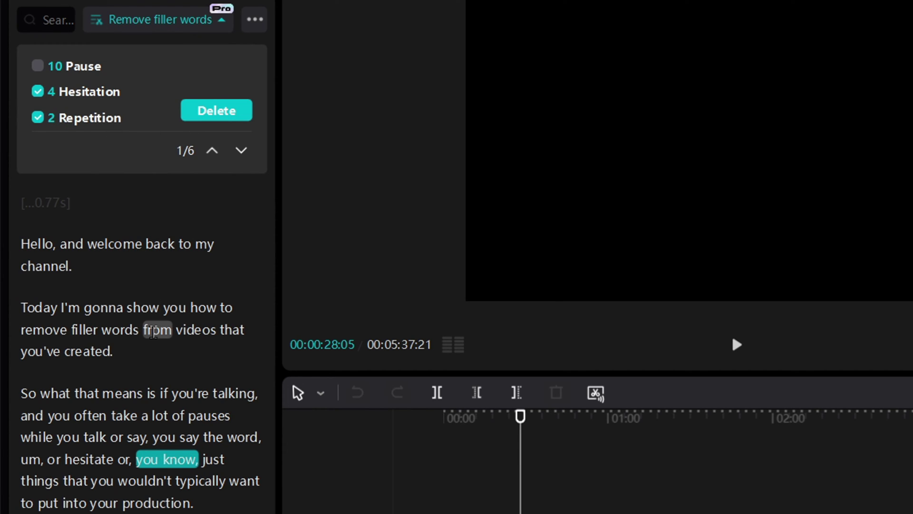
{"action": "scroll", "coordinate": [143, 356], "scroll_direction": "down", "scroll_amount": 10}
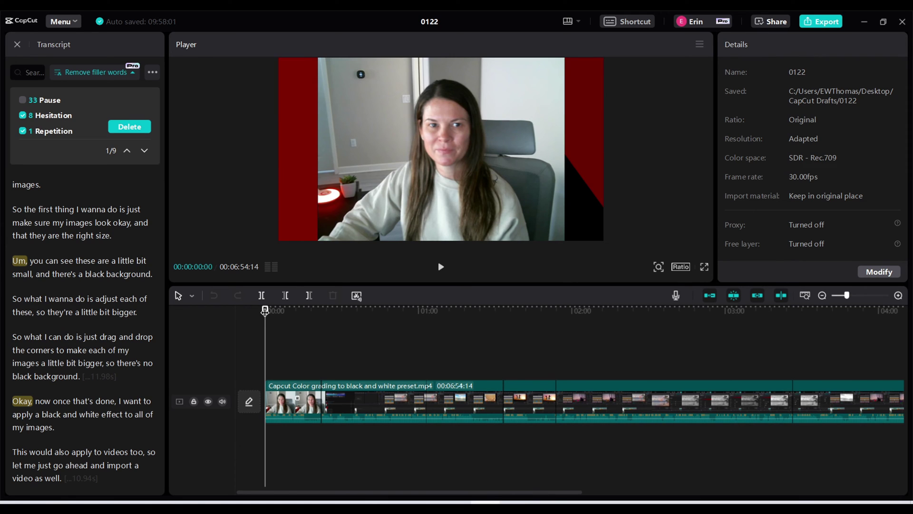
{"action": "left_click_drag", "start_coordinate": [265, 310], "coordinate": [418, 316]}
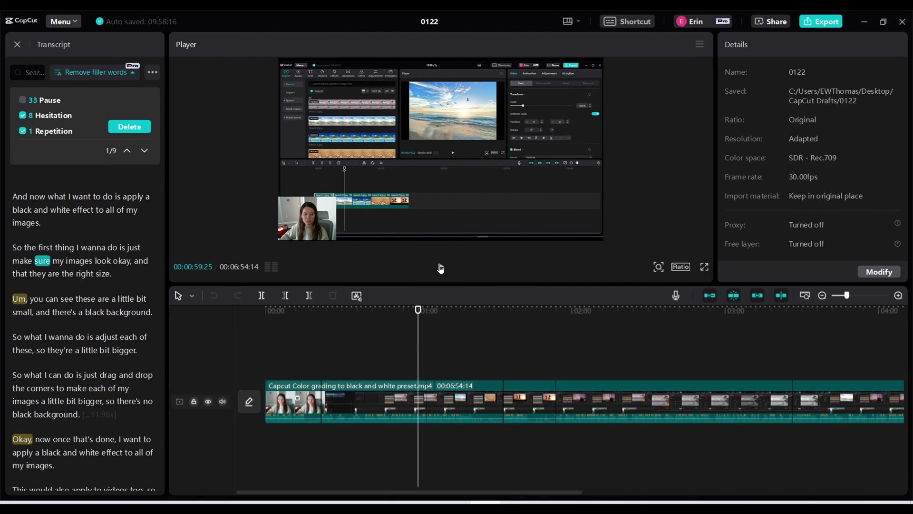
{"action": "left_click", "coordinate": [440, 268]}
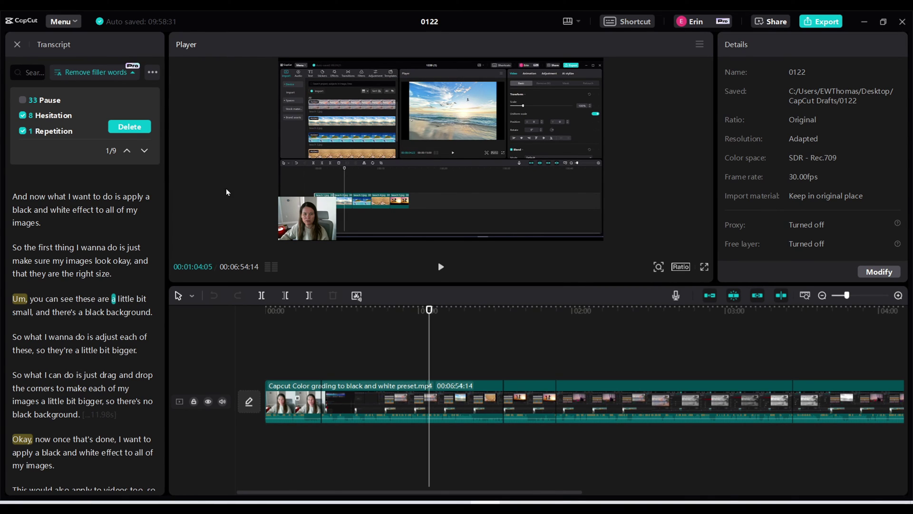
Step: Delete the 9 marked hesitations and repetitions, leaving the clip 06:49:22 long
{"action": "left_click", "coordinate": [141, 127]}
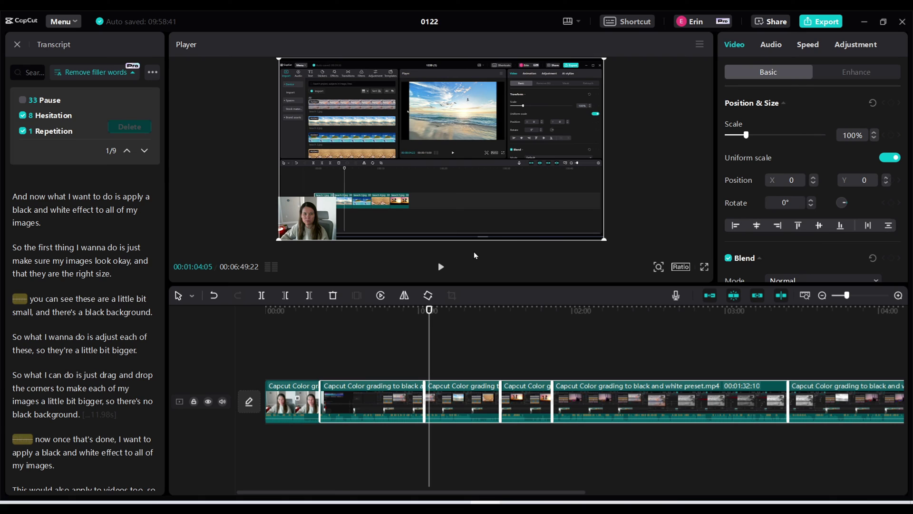
{"action": "left_click_drag", "start_coordinate": [429, 310], "coordinate": [415, 310]}
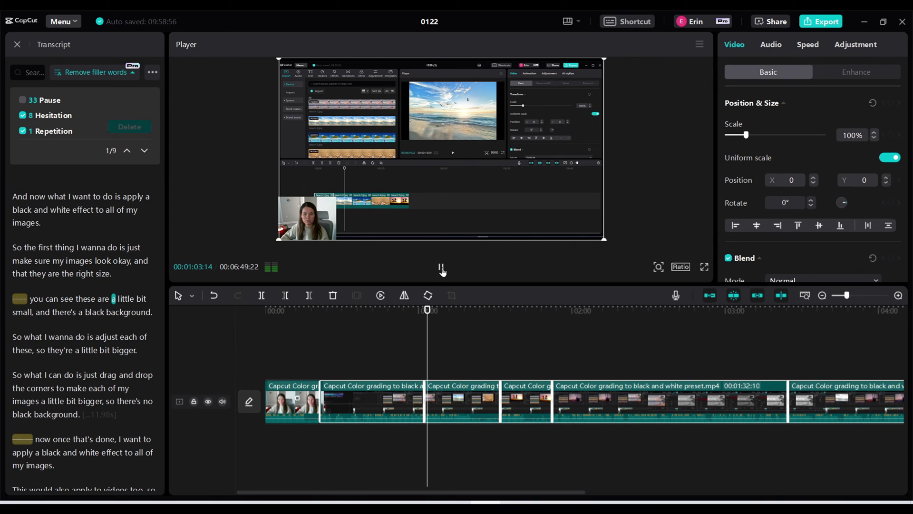
{"action": "left_click", "coordinate": [441, 268]}
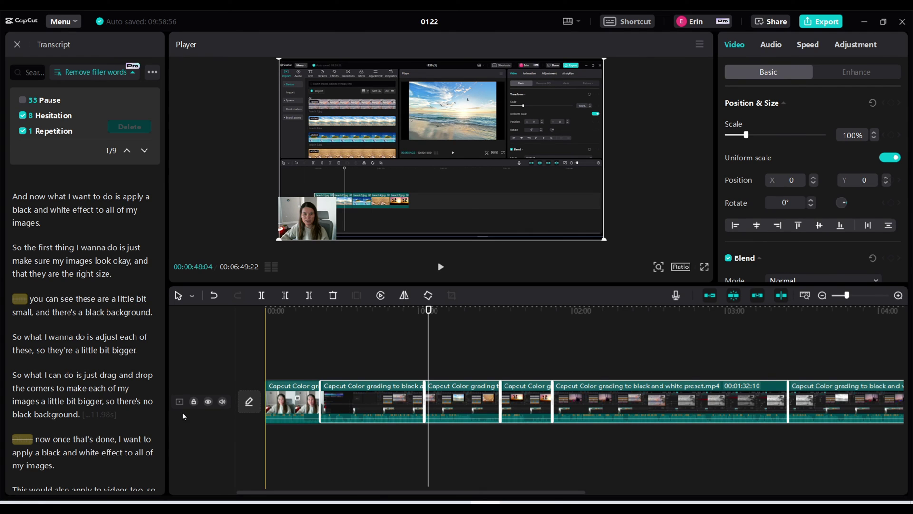
{"action": "scroll", "coordinate": [123, 408], "scroll_direction": "up", "scroll_amount": 6}
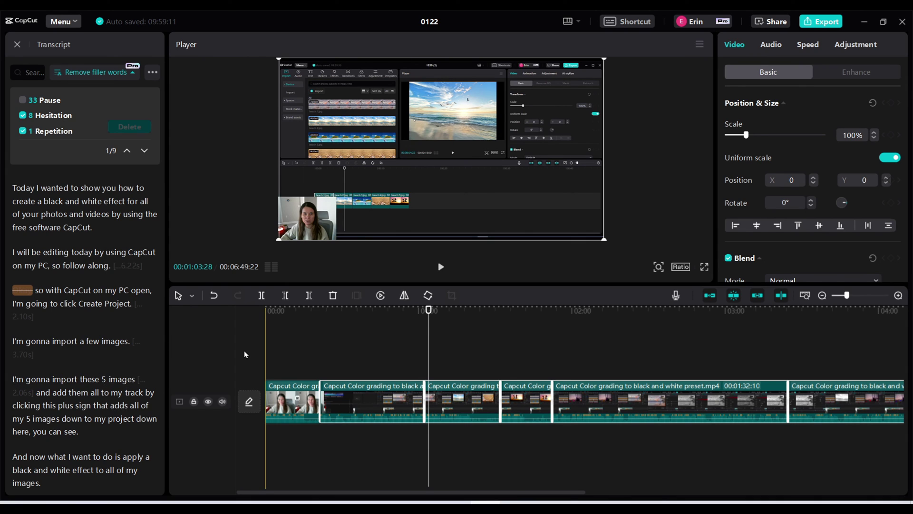
{"action": "scroll", "coordinate": [122, 408], "scroll_direction": "down", "scroll_amount": 10}
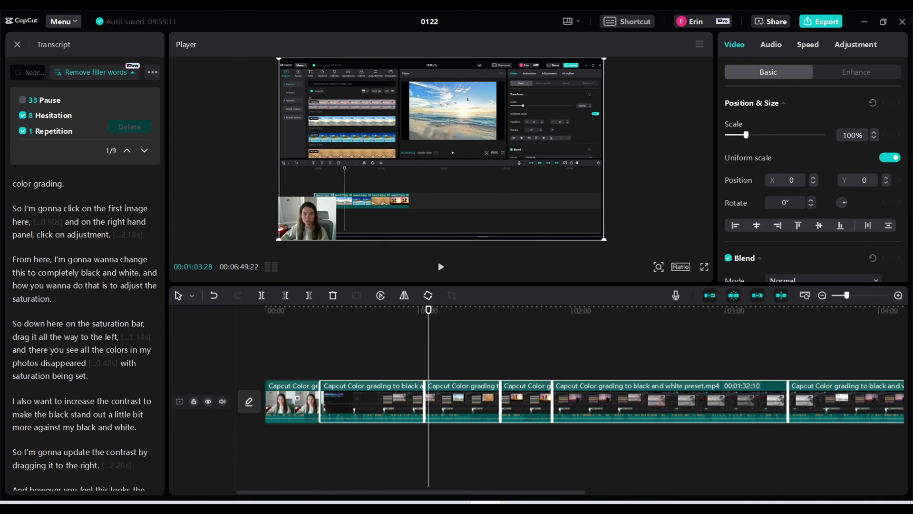